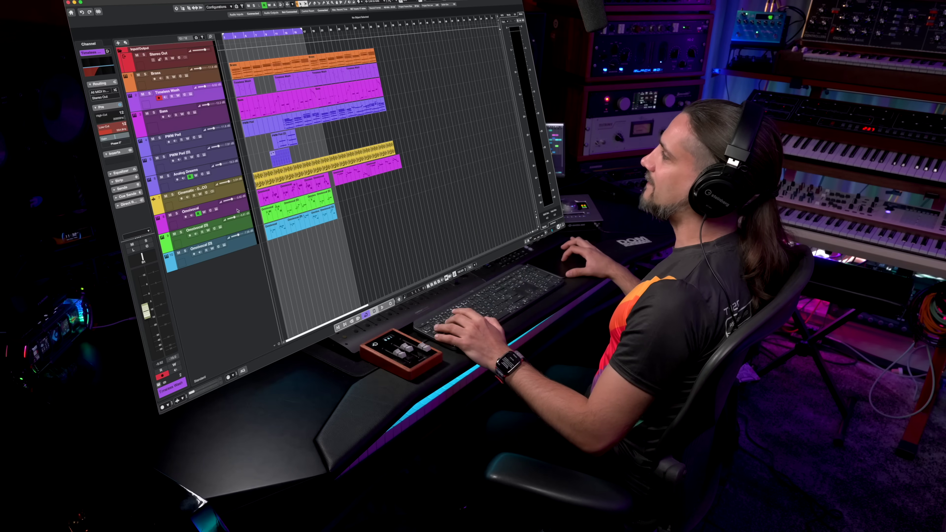
- On Omnivocal (D)'s StudioDelay with R/W on, raise Distortion to 26% and write falling Reverb automation
{"action": "left_click", "coordinate": [237, 228]}
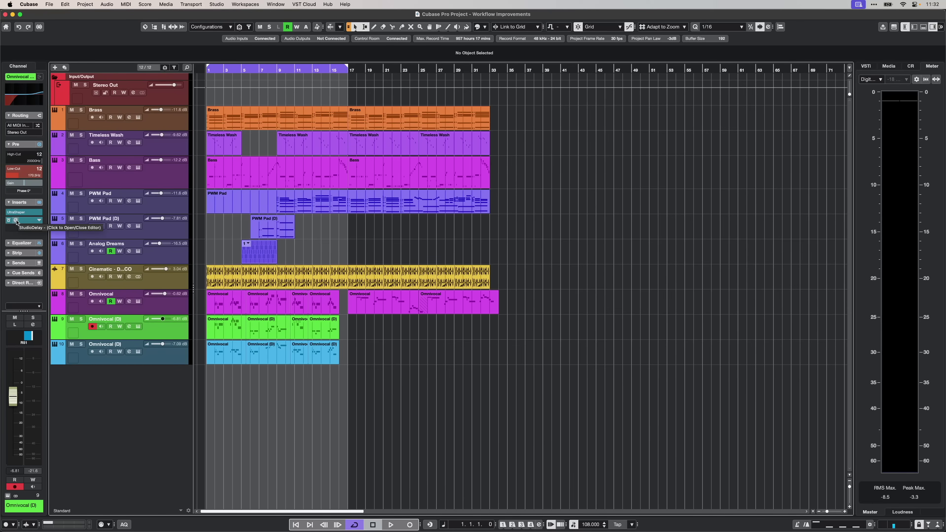
{"action": "left_click", "coordinate": [16, 222]}
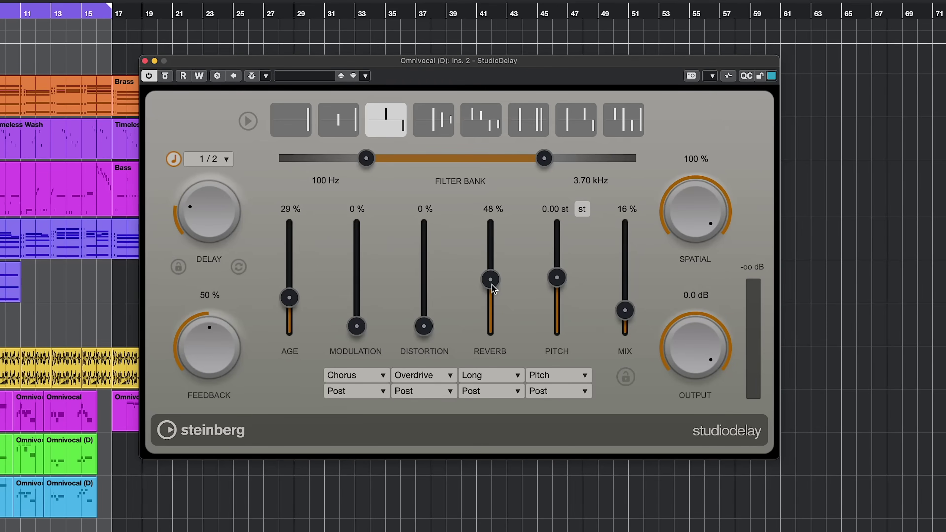
{"action": "left_click", "coordinate": [199, 77]}
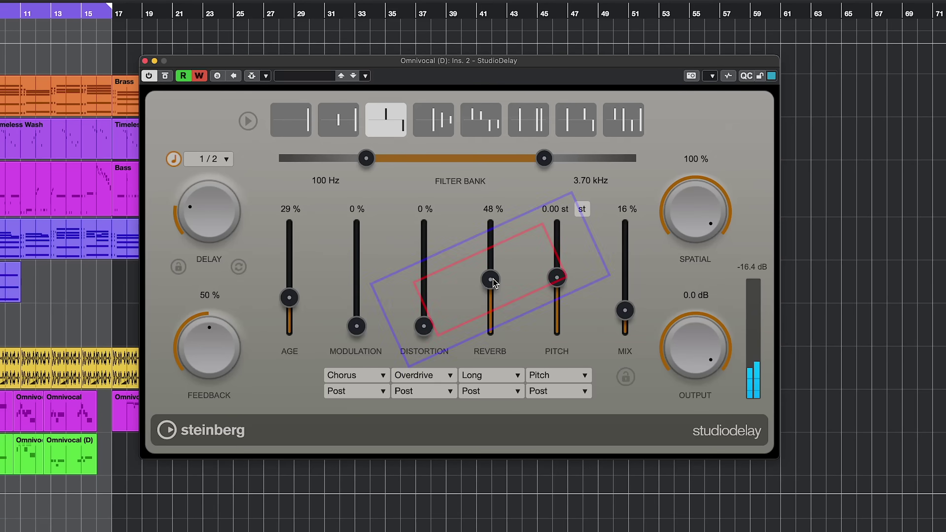
{"action": "left_click_drag", "start_coordinate": [491, 282], "coordinate": [506, 259]}
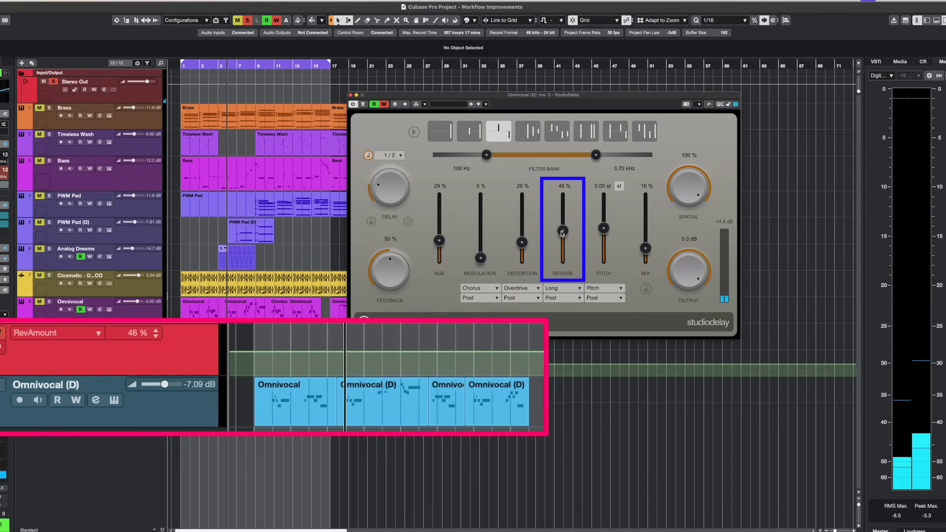
{"action": "left_click_drag", "start_coordinate": [572, 218], "coordinate": [578, 231]}
{"action": "key", "text": "space"}
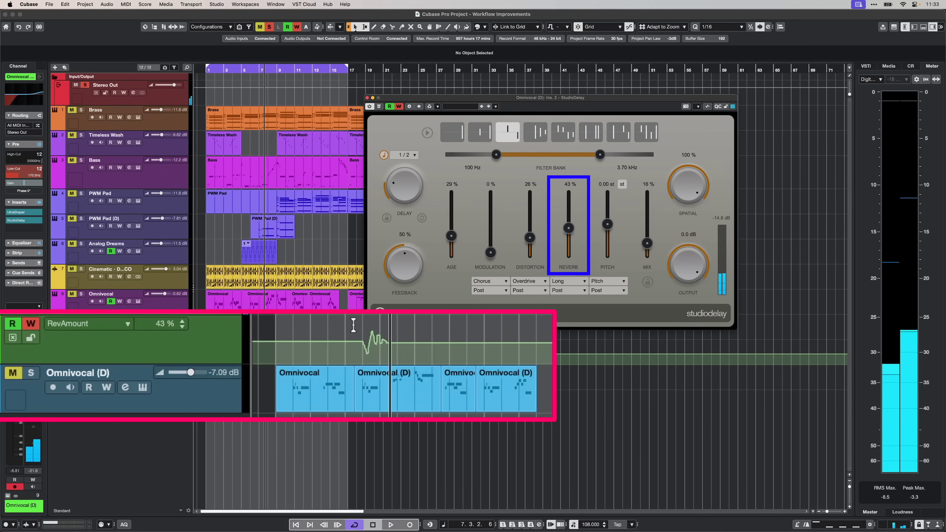
- Record Modulation, Age and Feedback amount automation, each in its own lane, during playback
{"action": "left_click", "coordinate": [491, 253]}
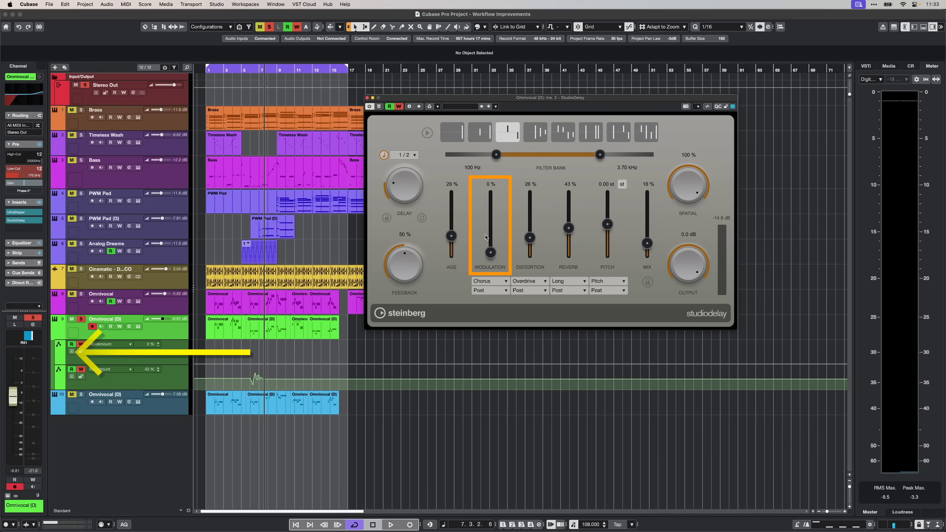
{"action": "mouse_move", "coordinate": [491, 253]}
{"action": "left_mouse_down"}
{"action": "mouse_move", "coordinate": [493, 228]}
{"action": "mouse_move", "coordinate": [501, 240]}
{"action": "left_mouse_up"}
{"action": "key", "text": "space"}
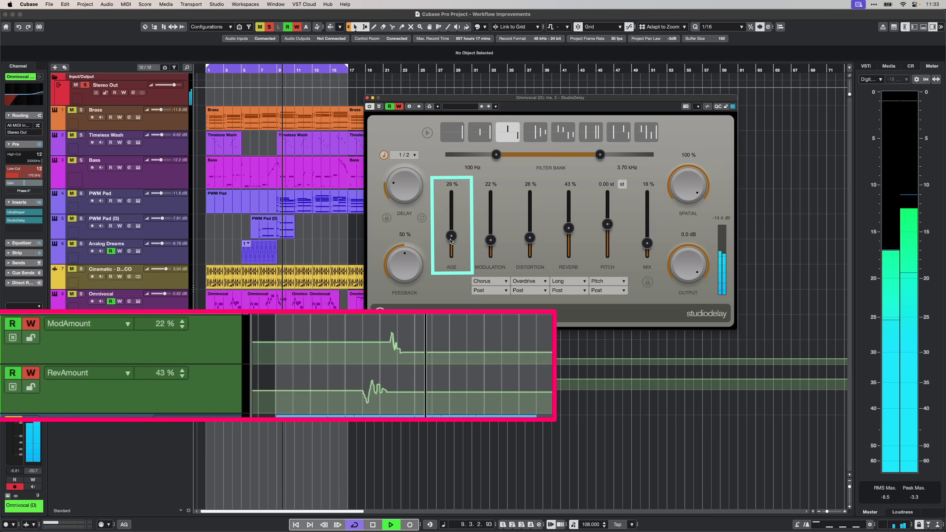
{"action": "mouse_move", "coordinate": [450, 240]}
{"action": "left_mouse_down"}
{"action": "mouse_move", "coordinate": [452, 224]}
{"action": "mouse_move", "coordinate": [451, 239]}
{"action": "left_mouse_up"}
{"action": "key", "text": "space"}
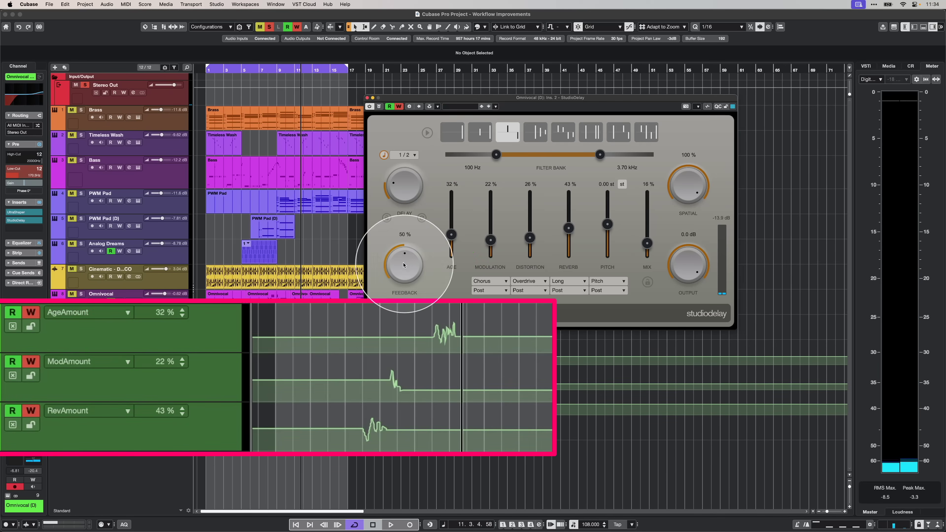
{"action": "left_click_drag", "start_coordinate": [407, 272], "coordinate": [399, 287]}
{"action": "key", "text": "space"}
{"action": "key", "text": "space"}
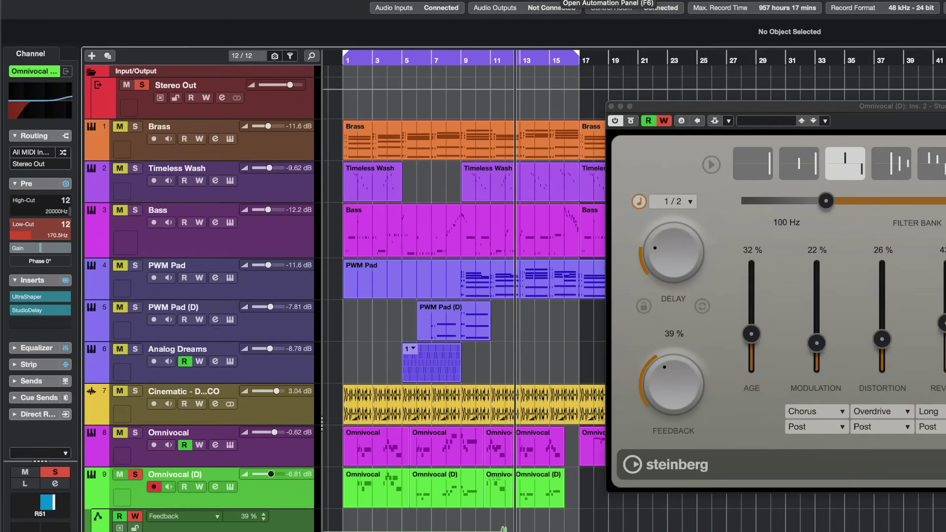
- Open the Automation Panel's Settings and the AgeAmount lane's automatable parameter list
{"action": "left_click", "coordinate": [339, 27]}
{"action": "left_click", "coordinate": [120, 79]}
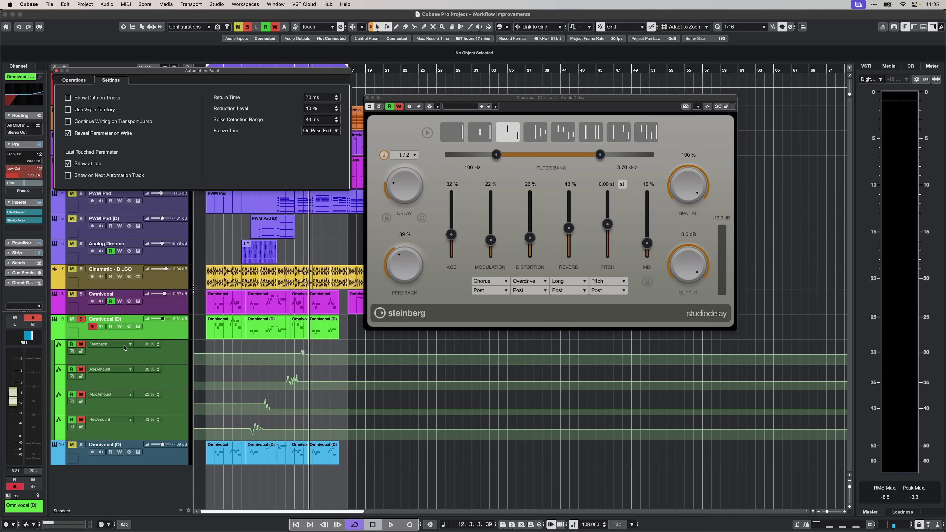
{"action": "left_click", "coordinate": [127, 344]}
{"action": "scroll", "coordinate": [118, 482], "scroll_direction": "down", "scroll_amount": 1}
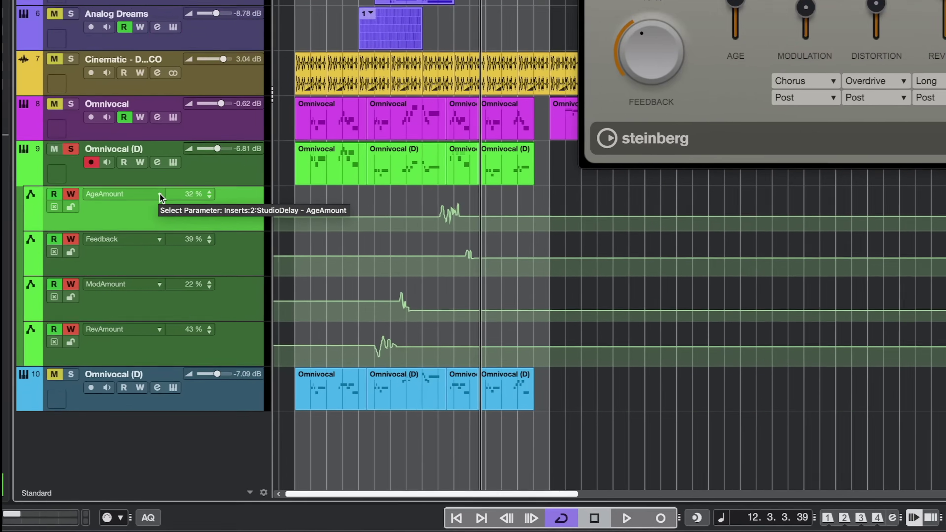
{"action": "left_click", "coordinate": [131, 334]}
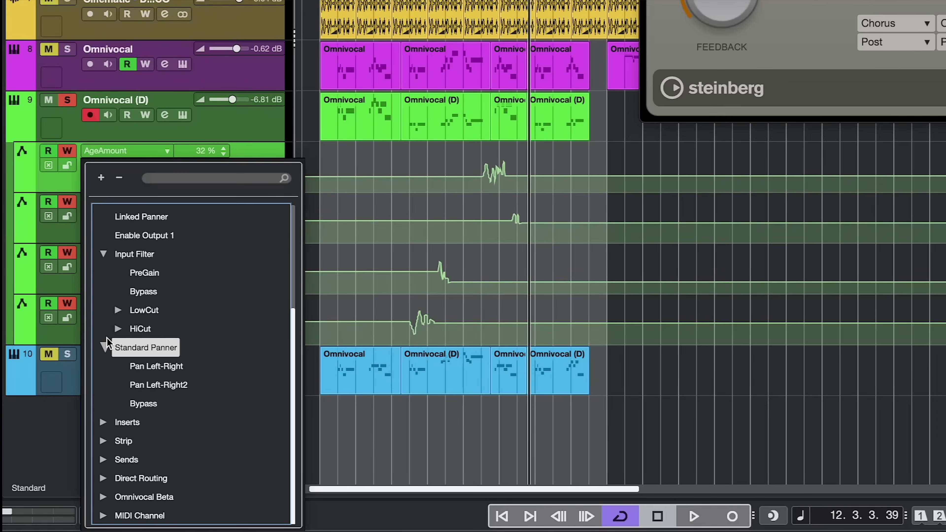
{"action": "scroll", "coordinate": [106, 338], "scroll_direction": "up", "scroll_amount": 3}
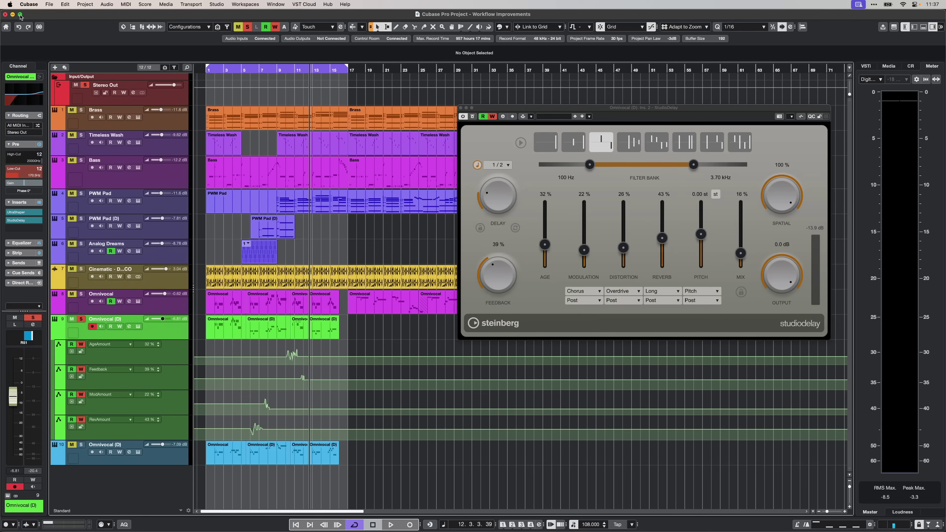
- Adjust Timeless Wash's volume from its track header, ending at -6.88 dB
{"action": "mouse_move", "coordinate": [20, 16]}
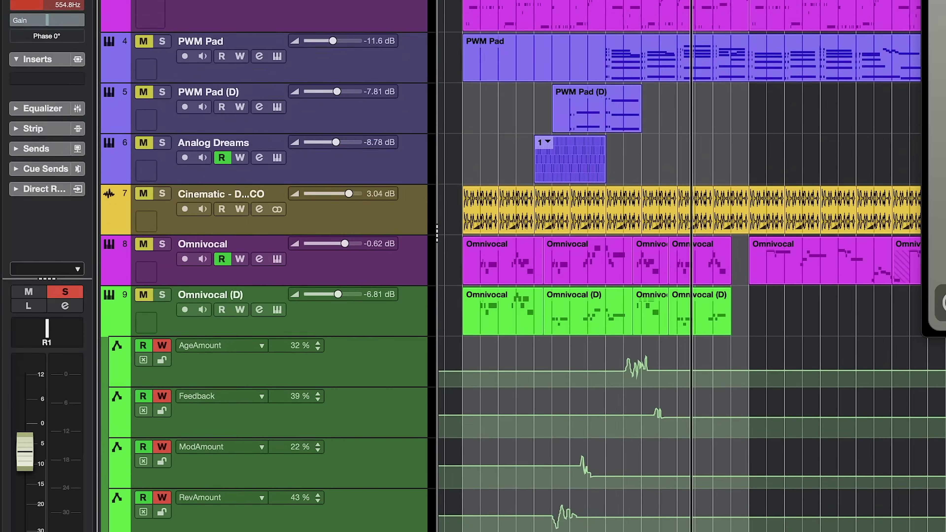
- Add Pan to the visible track controls, pan Bass to L72 and set its volume to -10.8 dB
{"action": "left_click", "coordinate": [428, 429]}
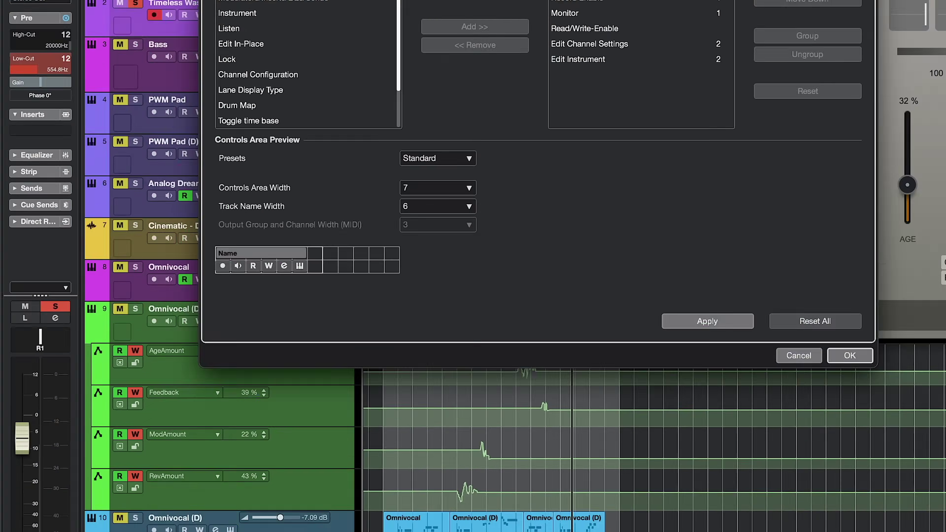
{"action": "scroll", "coordinate": [263, 108], "scroll_direction": "down", "scroll_amount": 2}
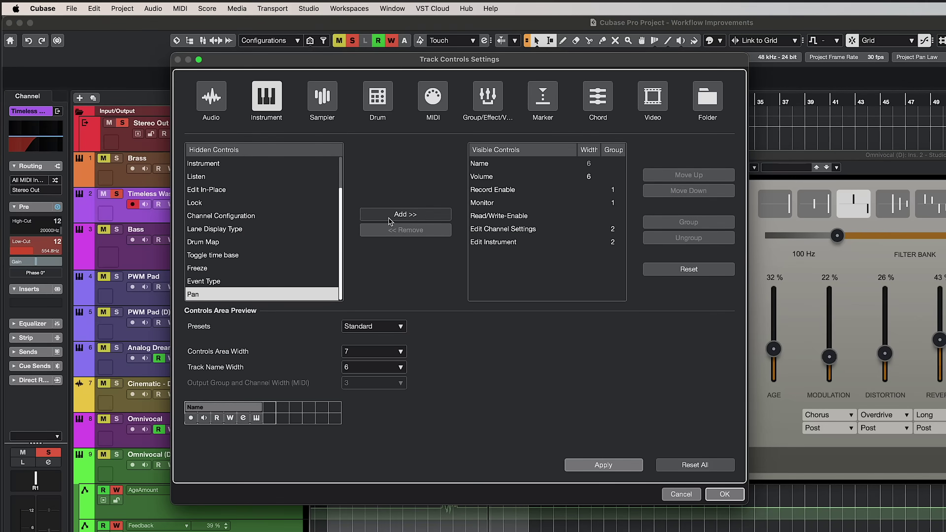
{"action": "left_click", "coordinate": [405, 214]}
{"action": "left_click", "coordinate": [724, 494]}
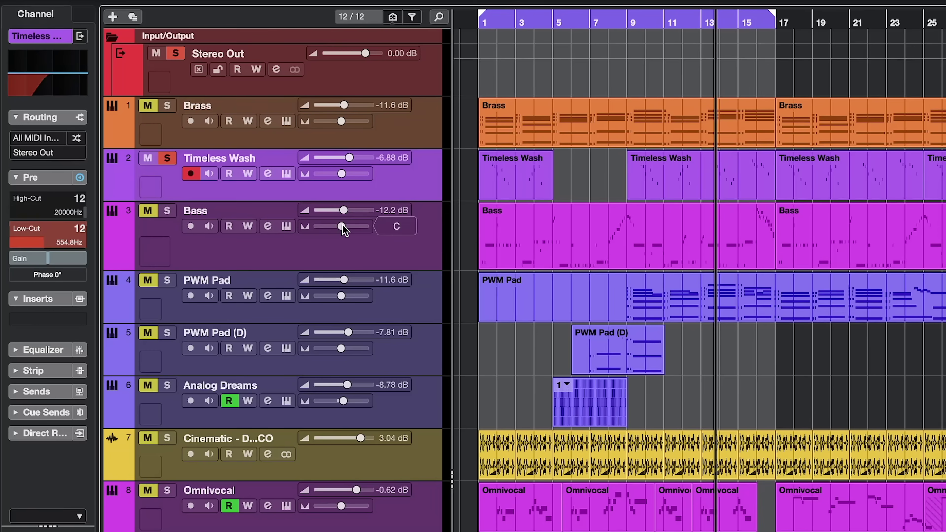
{"action": "left_click_drag", "start_coordinate": [236, 239], "coordinate": [224, 239]}
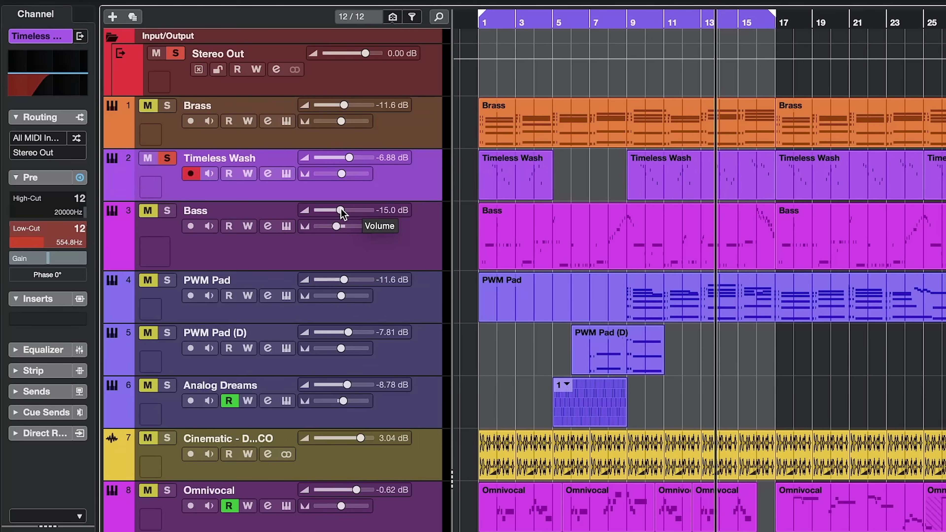
{"action": "mouse_move", "coordinate": [342, 212]}
{"action": "left_mouse_down"}
{"action": "mouse_move", "coordinate": [353, 209]}
{"action": "mouse_move", "coordinate": [345, 211]}
{"action": "left_mouse_up"}
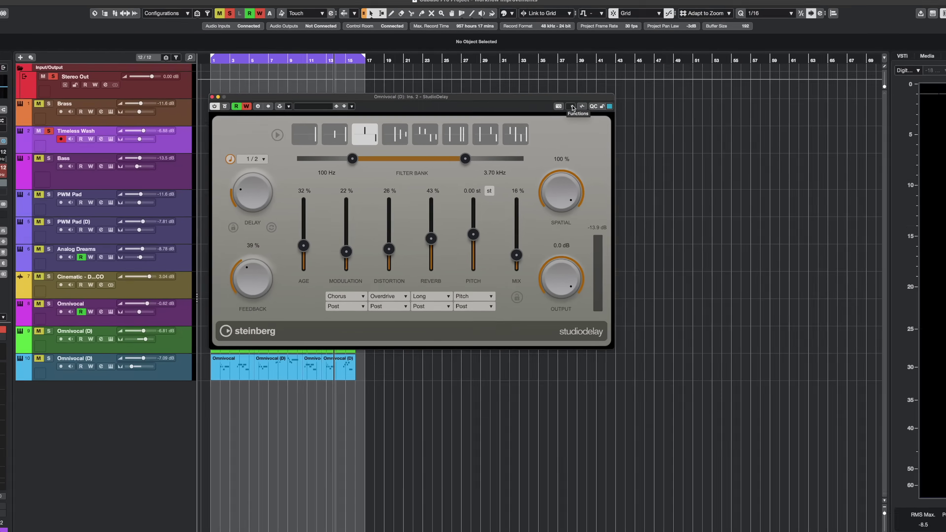
- Scale the StudioDelay editor's user interface up to +37.5%
{"action": "left_click", "coordinate": [558, 113]}
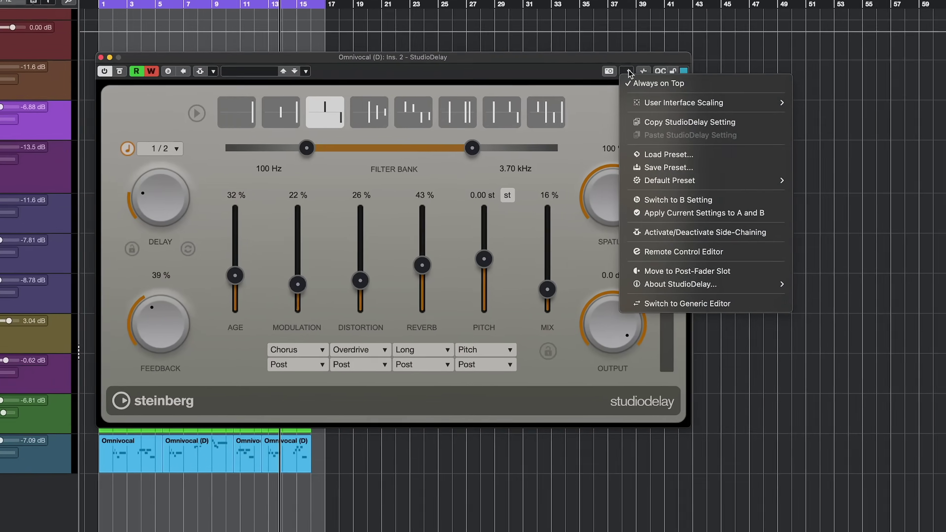
{"action": "mouse_move", "coordinate": [593, 134]}
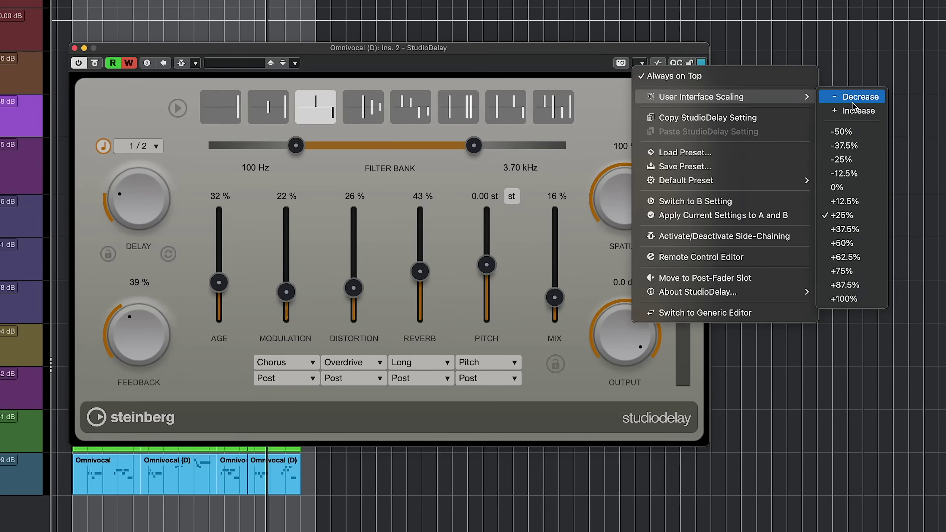
{"action": "left_click", "coordinate": [845, 229]}
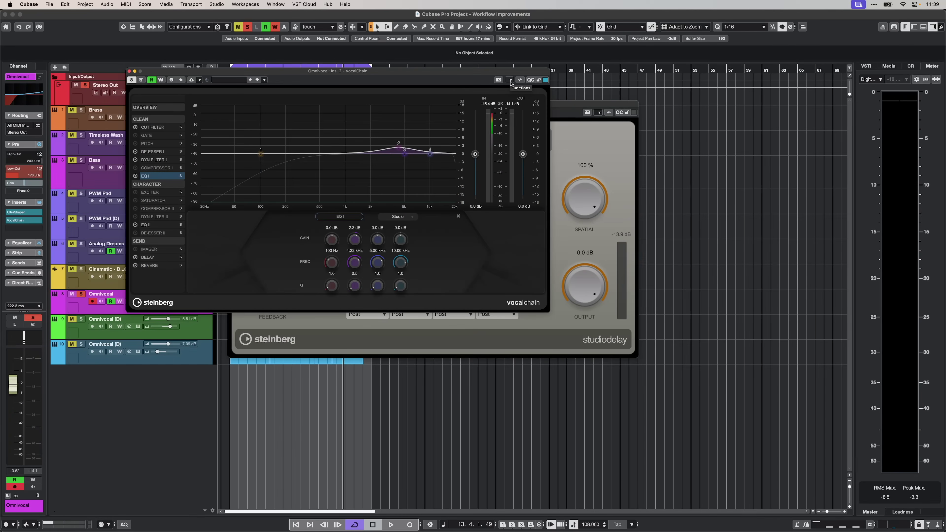
- Enlarge the VocalChain editor's user interface scaling
{"action": "left_click", "coordinate": [510, 80]}
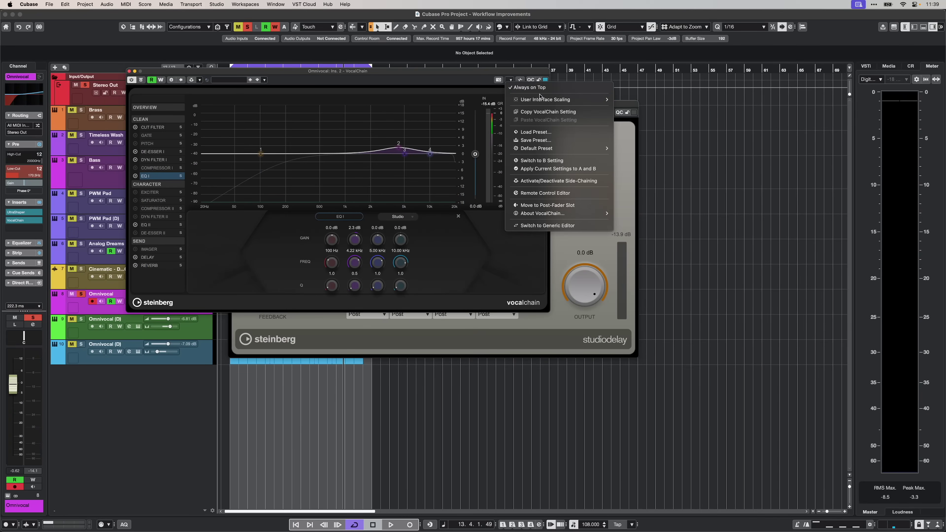
{"action": "mouse_move", "coordinate": [542, 100]}
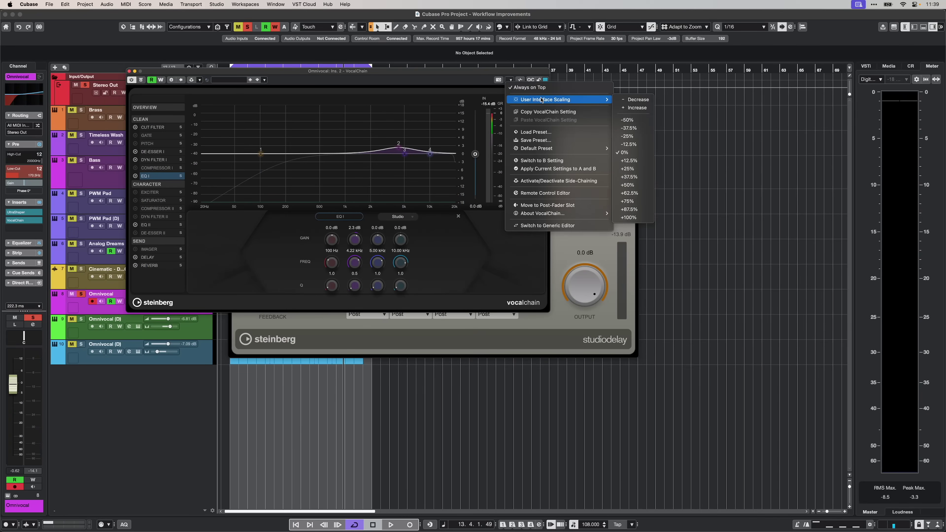
{"action": "left_click", "coordinate": [634, 177]}
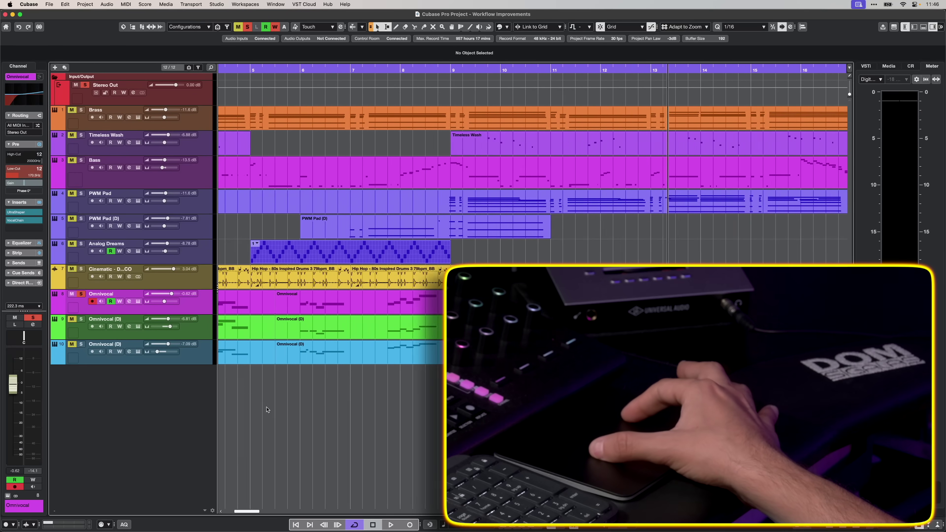
- Zoom the arrangement in horizontally with a pinch gesture over the Project window
{"action": "scroll", "coordinate": [266, 409], "scroll_direction": "down", "scroll_amount": 5}
{"action": "scroll", "coordinate": [266, 410], "scroll_direction": "up", "scroll_amount": 5}
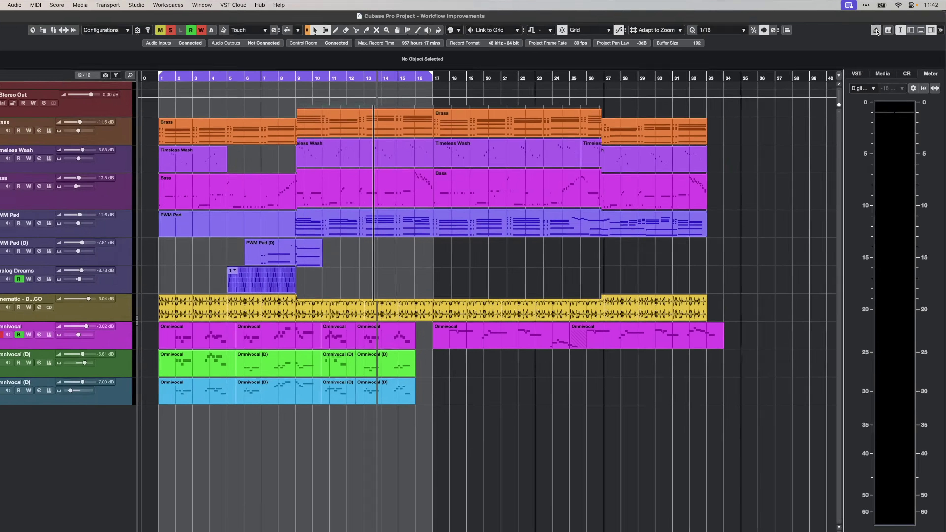
- Quick-export the project mix as New Track.mp3 in MPEG 1 Layer 3 format
{"action": "left_click", "coordinate": [836, 49]}
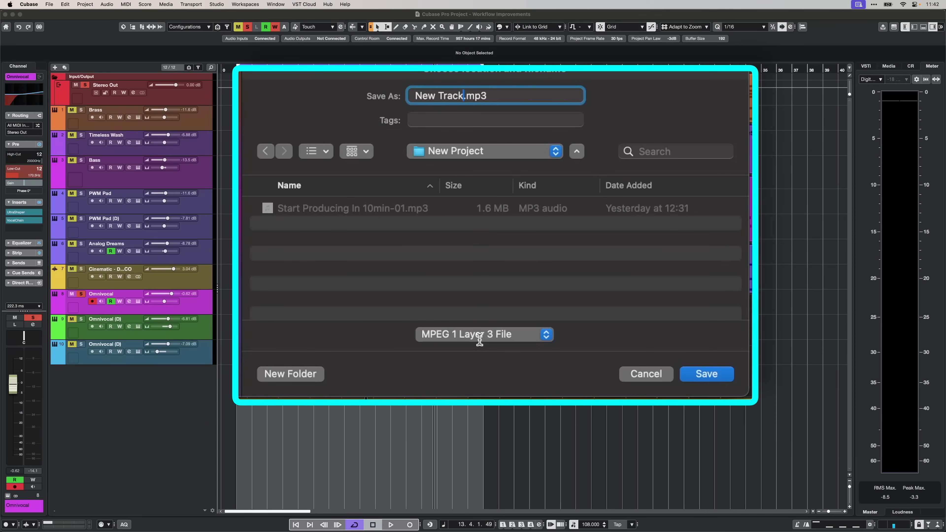
{"action": "left_click", "coordinate": [479, 337]}
{"action": "left_click", "coordinate": [616, 346]}
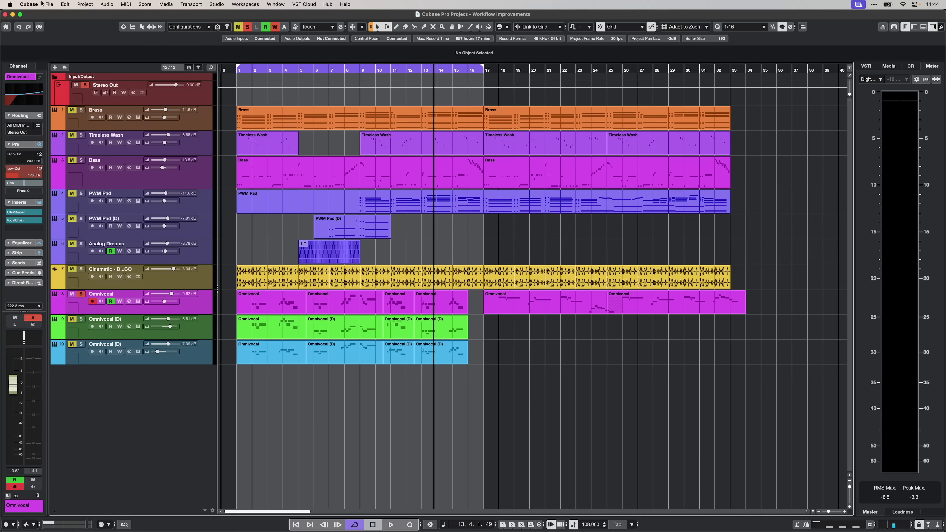
{"action": "left_click", "coordinate": [50, 4]}
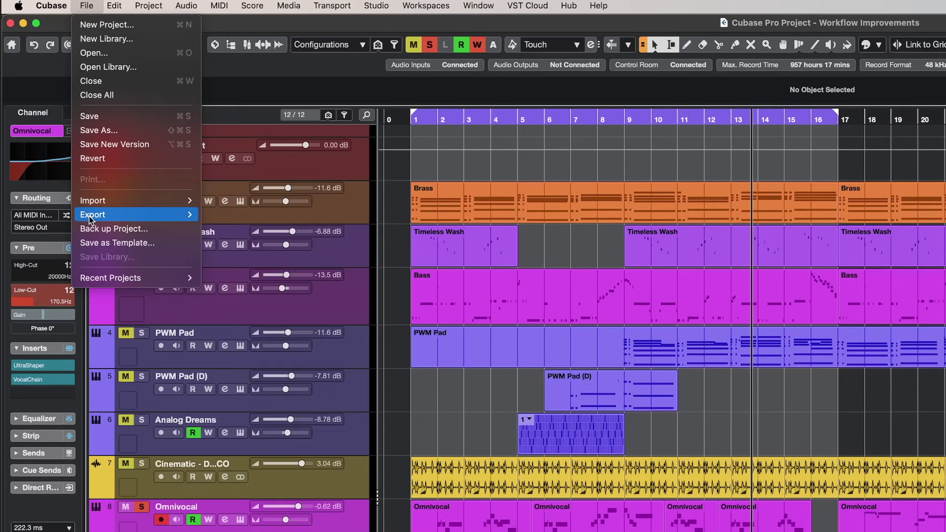
- Show the File > Export submenu listing Audio Mixdown, AAF, ADM, DAWproject and MIDI File
{"action": "mouse_move", "coordinate": [106, 128]}
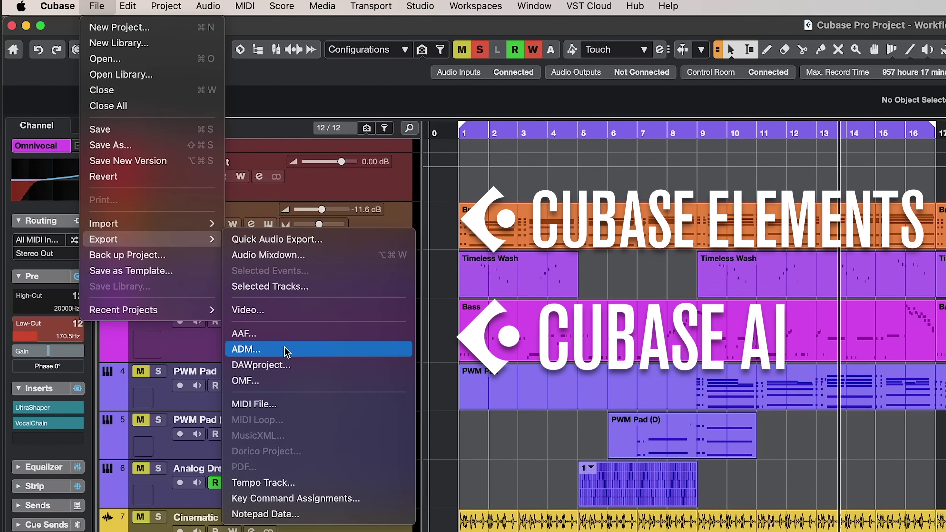